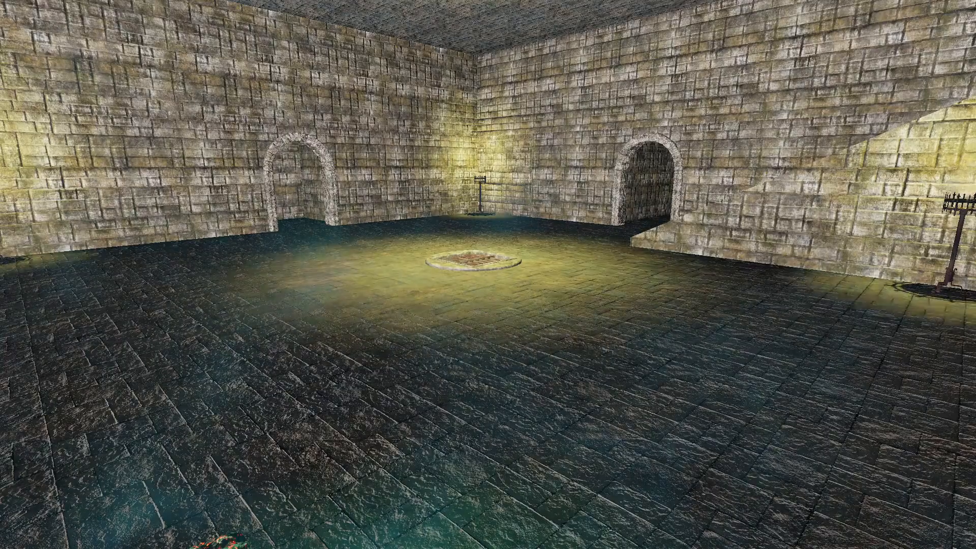
Walk forward through the dungeon room in test play, then exit back to the editor.
key(w)
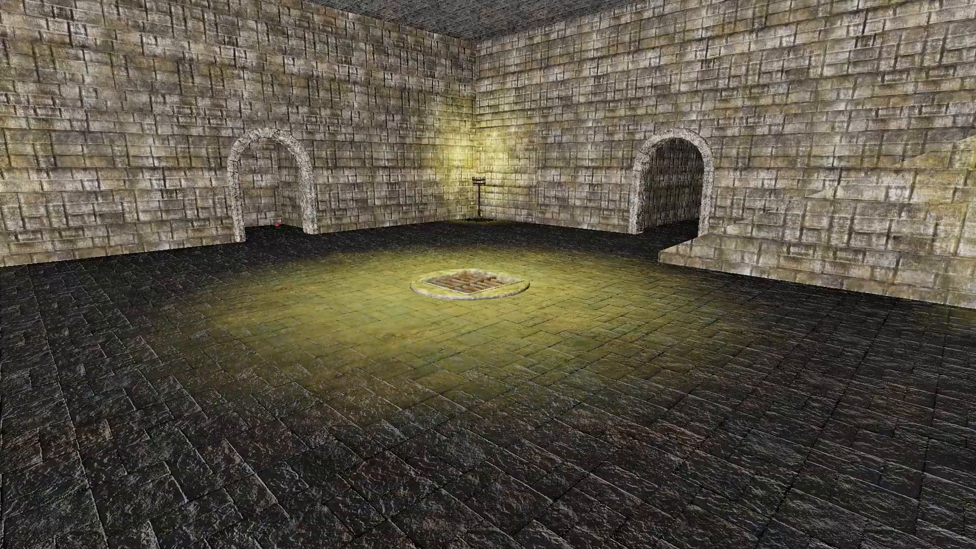
key(Escape)
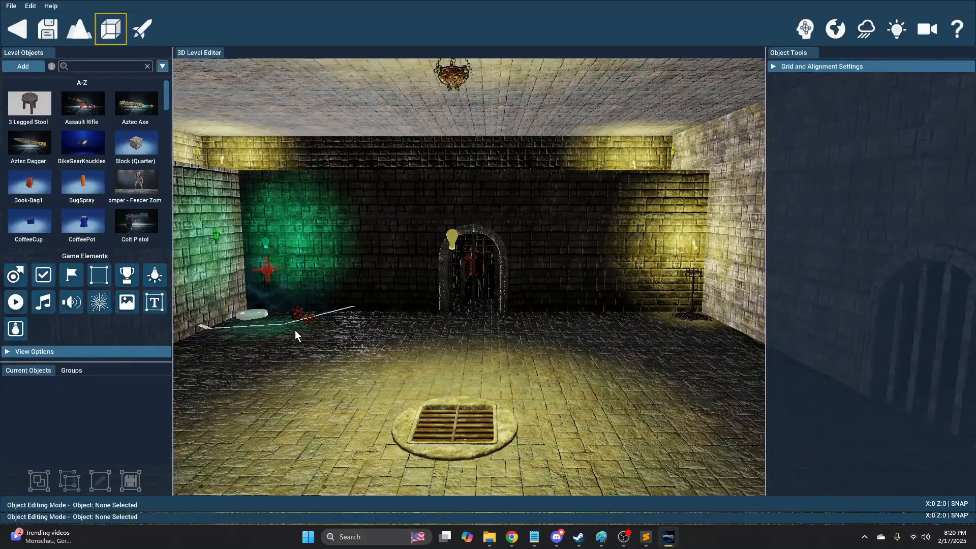
Select the DK_Wall_B wall and view its Remover behavior targeting DK_Door_D2.
key(w)
right_drag(377, 359, 414, 356)
key(w)
key(w)
key(d)
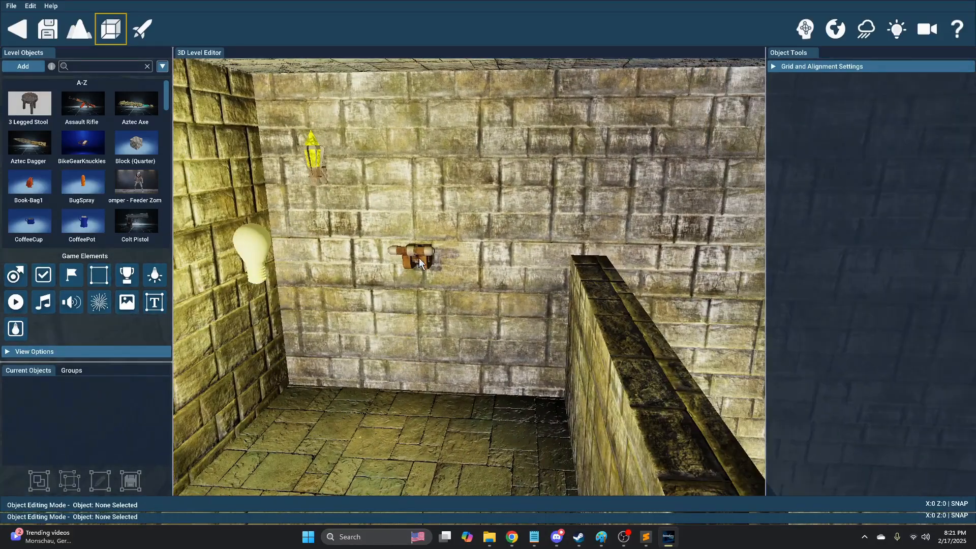
click(588, 312)
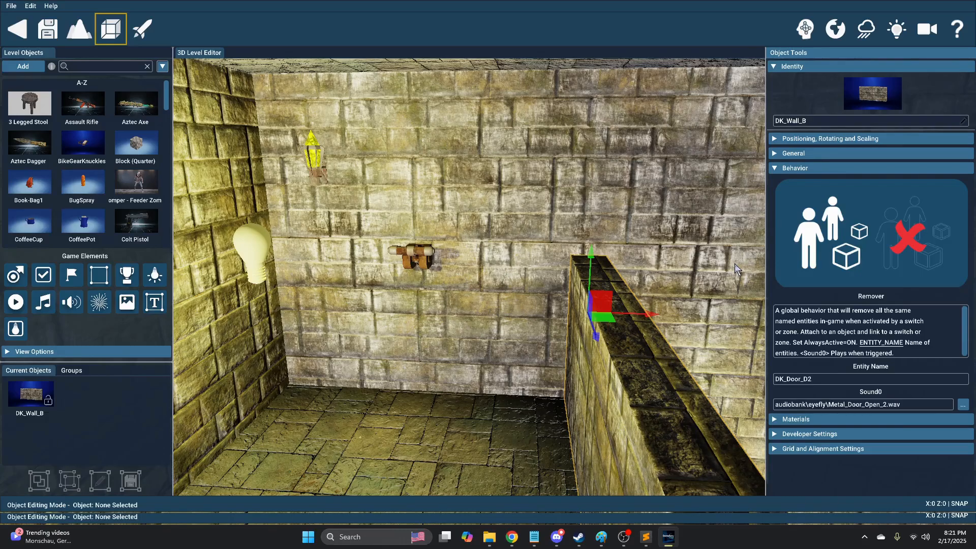
click(780, 153)
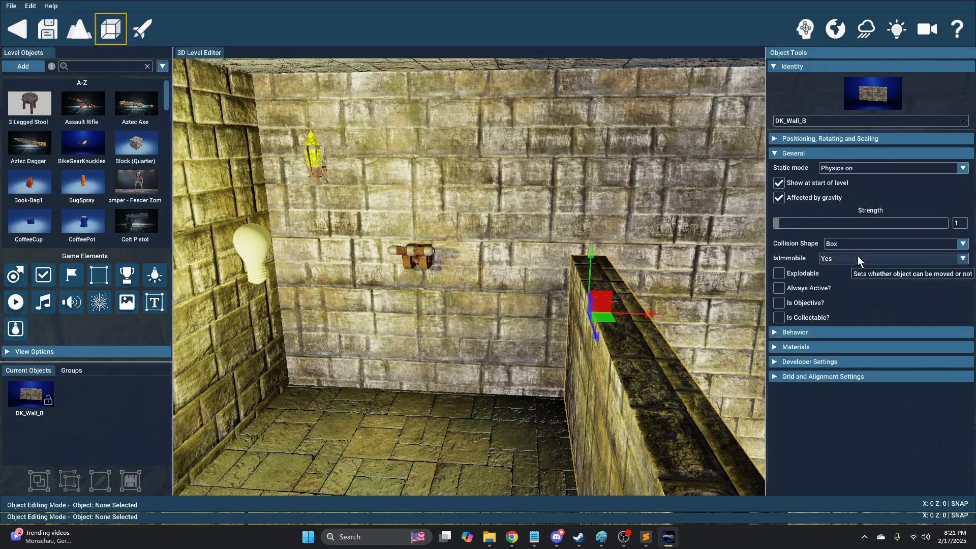
click(776, 154)
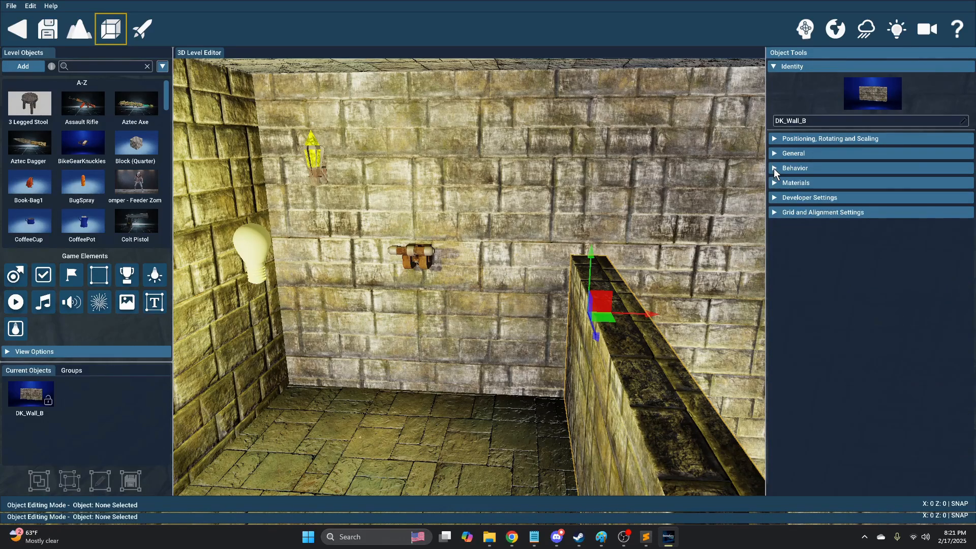
click(774, 169)
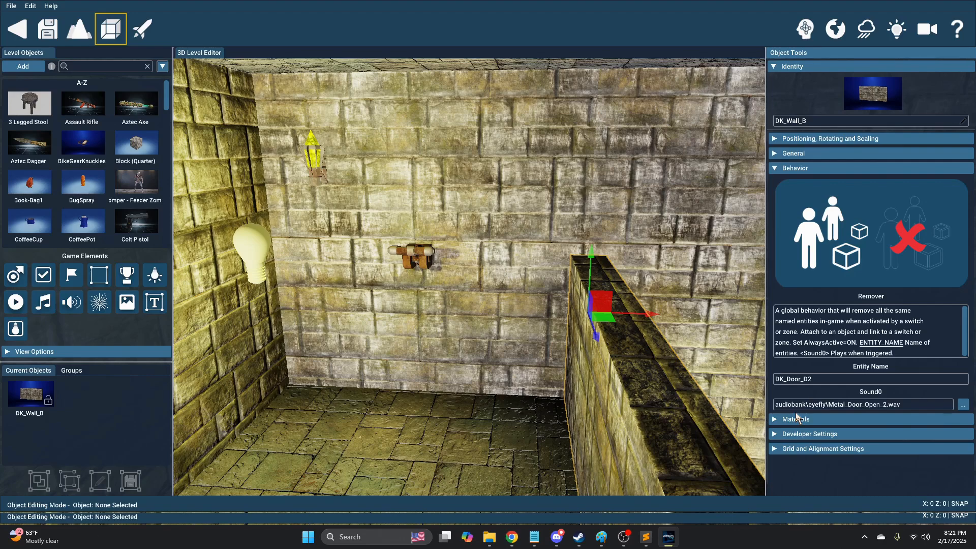
Select the neighbouring DK_Wall_A and move the view back into the room.
click(501, 332)
right_drag(501, 333, 552, 309)
key(s)
key(w)
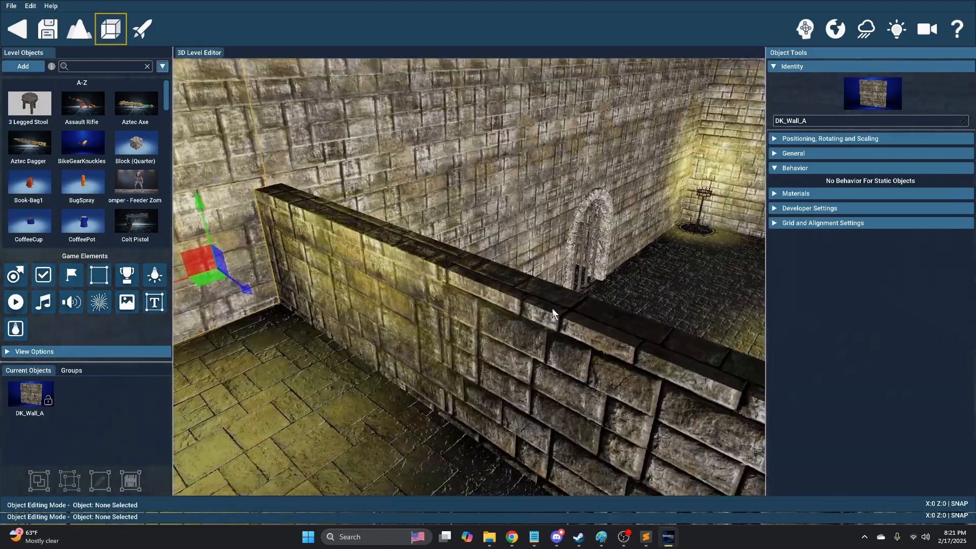
Select gate DK_Door_D2, then switch DK_Switch_1, and display its visual logic connection lines.
click(584, 259)
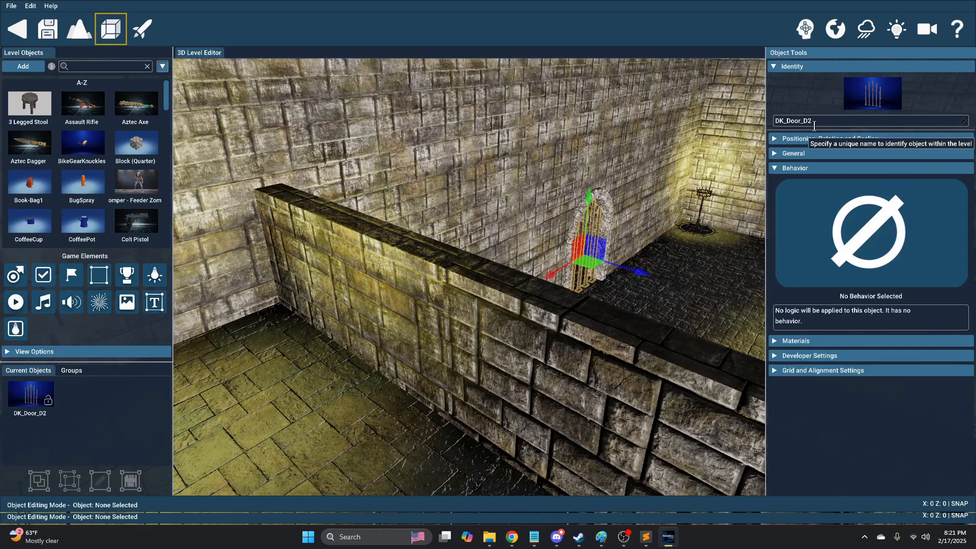
mouse_move(677, 221)
right_down()
mouse_move(580, 222)
mouse_move(763, 226)
mouse_move(668, 221)
right_up()
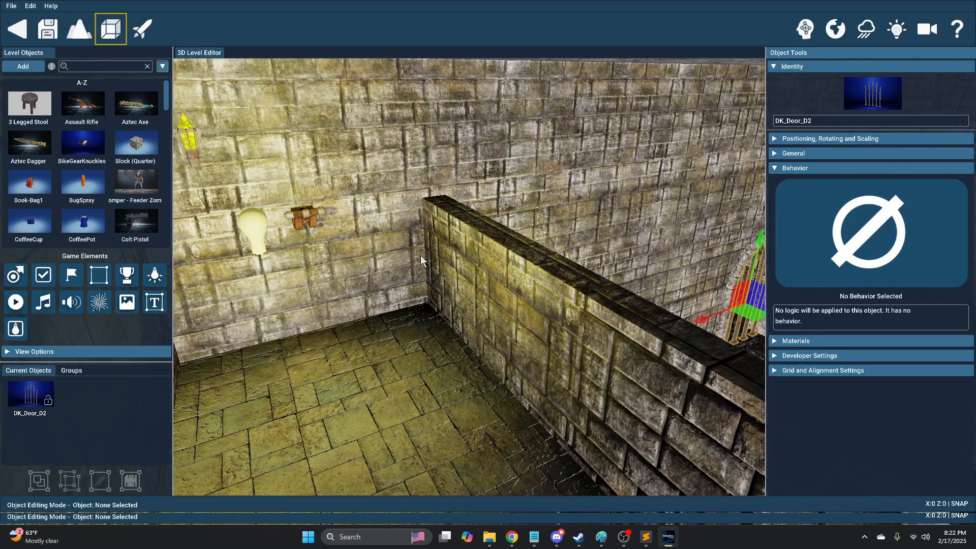
click(315, 219)
click(805, 29)
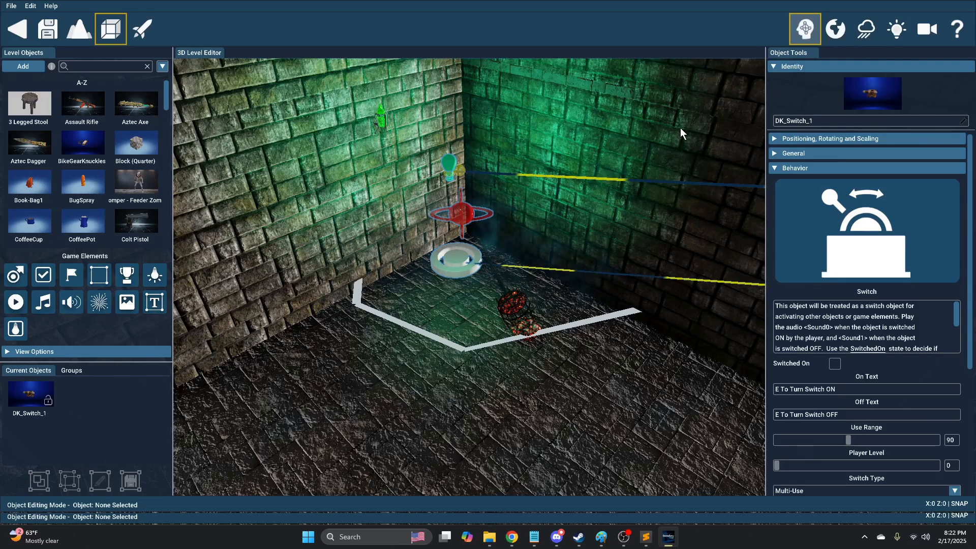
Hide the logic lines and check the trigger zone's Remover Zone notification and entity name 'zombie'.
click(797, 33)
click(459, 264)
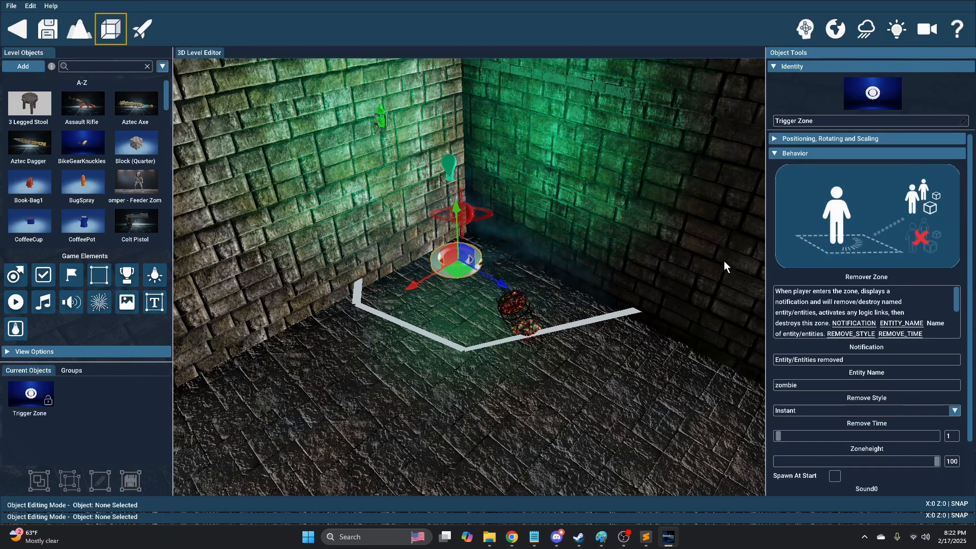
click(776, 141)
click(776, 140)
click(777, 155)
scroll(779, 230, down, 1)
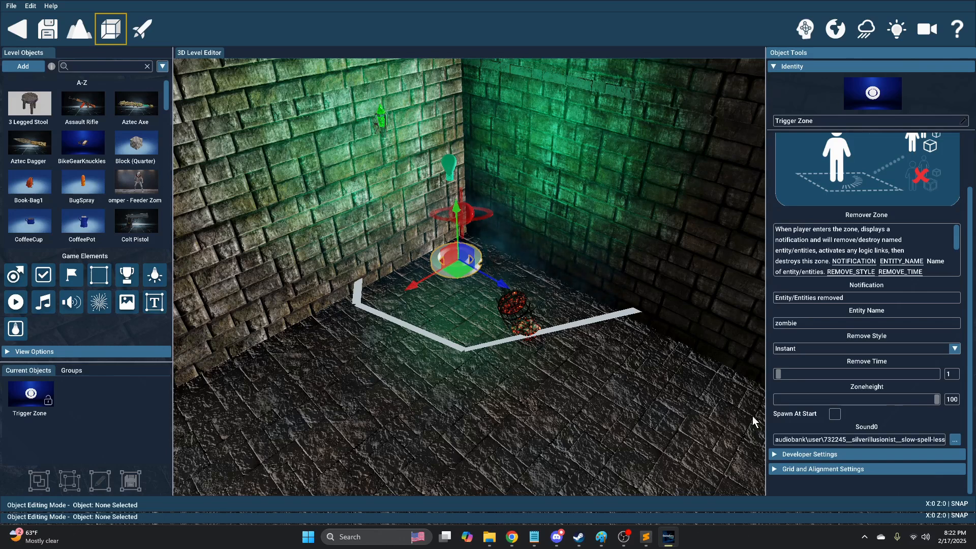
click(862, 301)
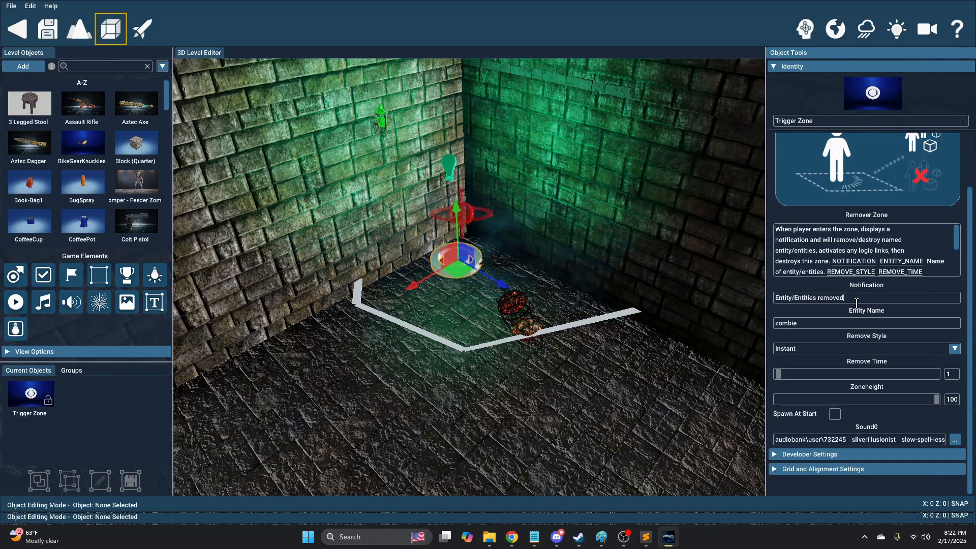
drag(859, 300, 706, 298)
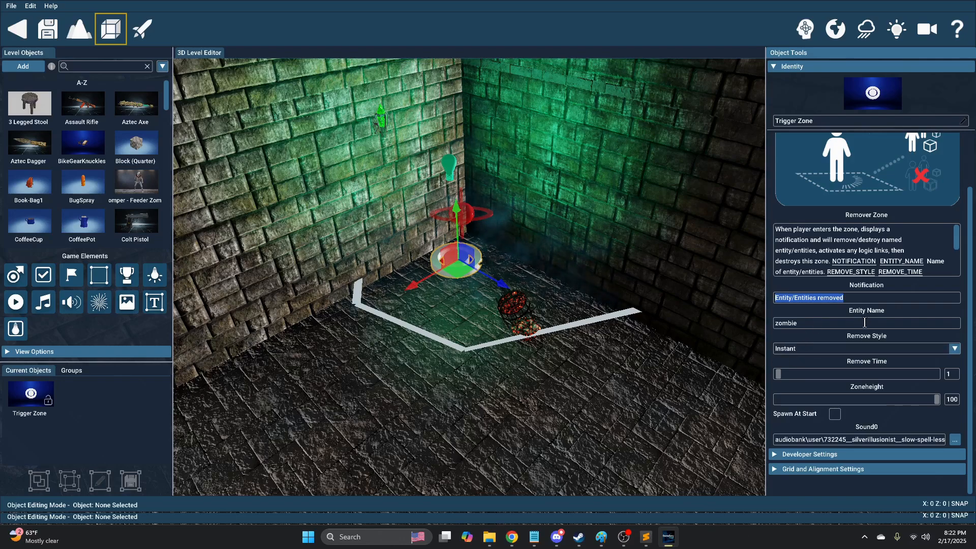
click(565, 410)
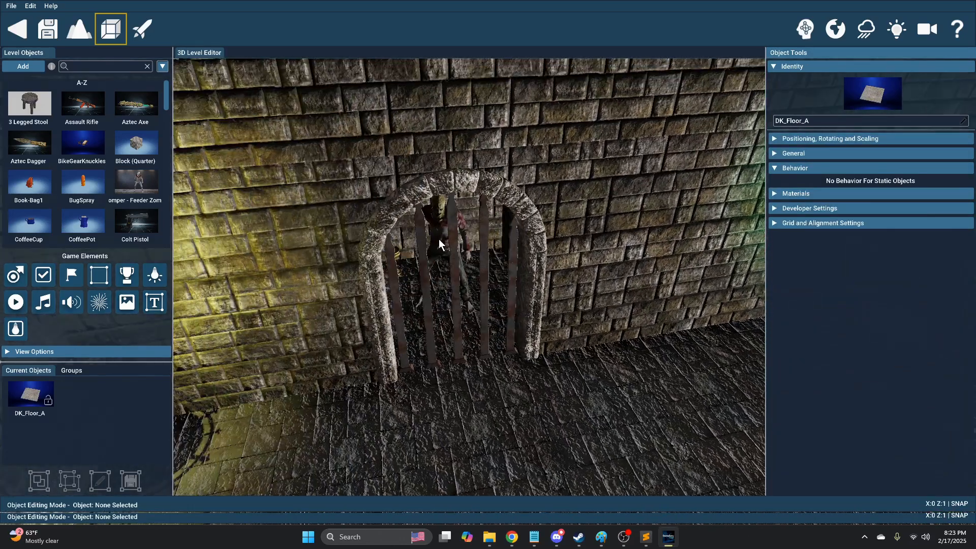
Select the caged zombie to confirm its name is 'zombie', then view the green-lit corner.
click(438, 236)
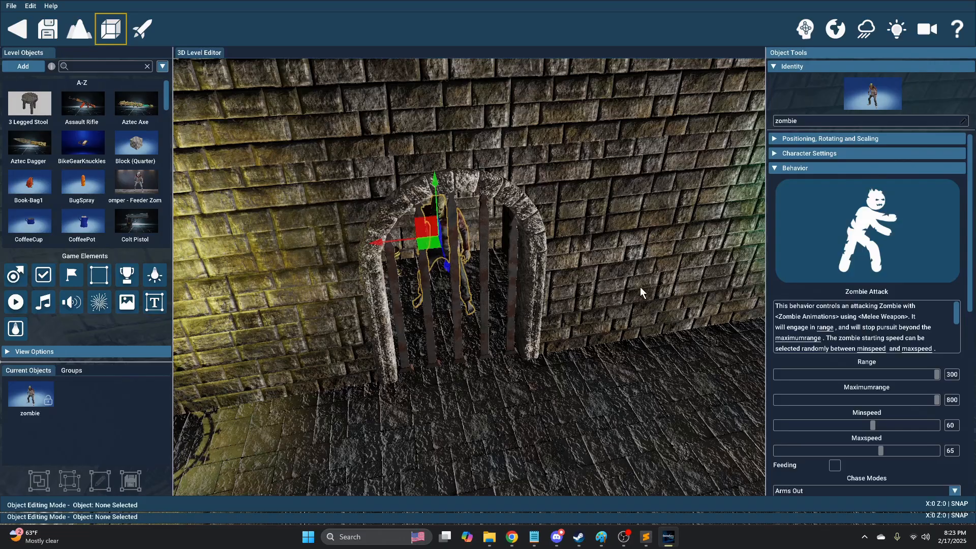
mouse_move(640, 287)
right_down()
mouse_move(532, 255)
mouse_move(509, 273)
mouse_move(648, 278)
right_up()
click(609, 221)
right_drag(542, 288, 305, 281)
click(543, 288)
right_drag(542, 288, 542, 304)
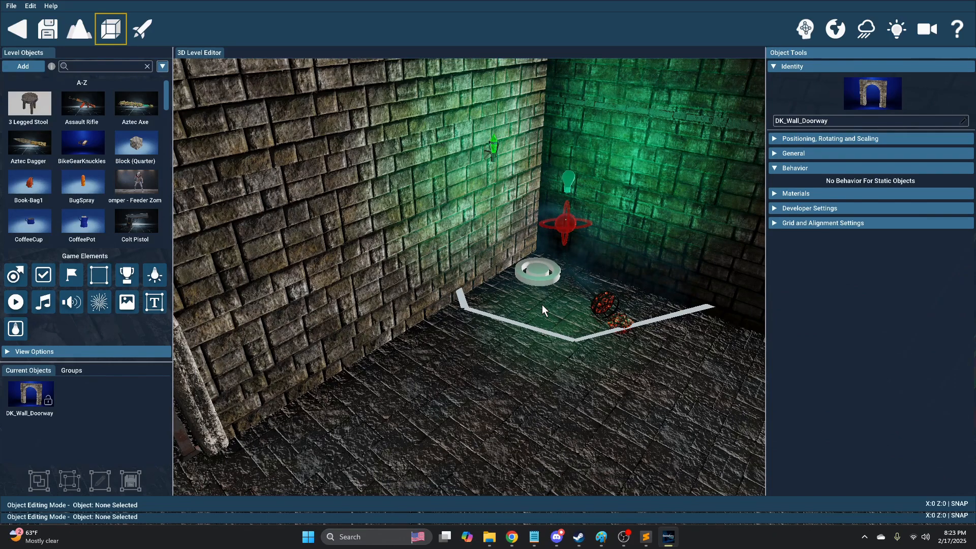
Set the floor trigger zone's Remove Style to Instant.
click(541, 273)
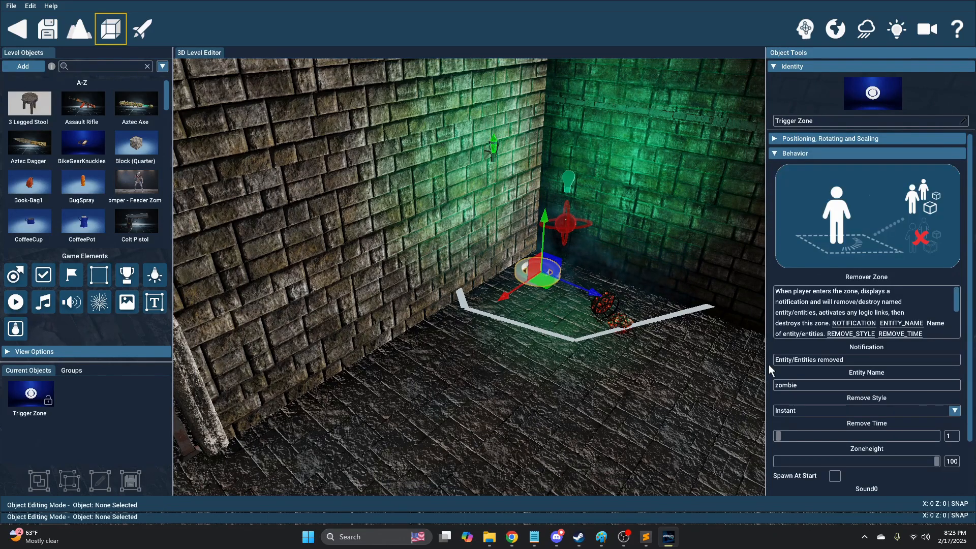
scroll(770, 364, down, 1)
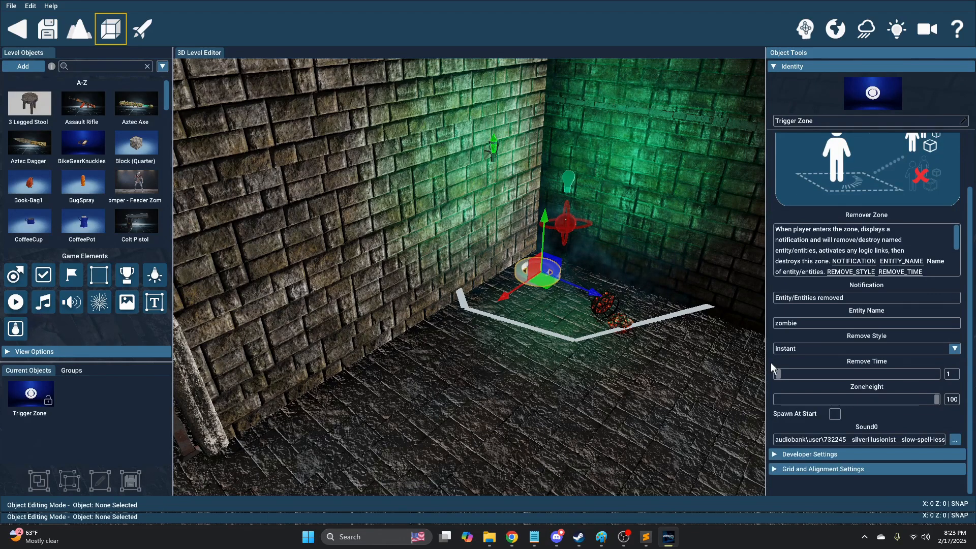
click(804, 350)
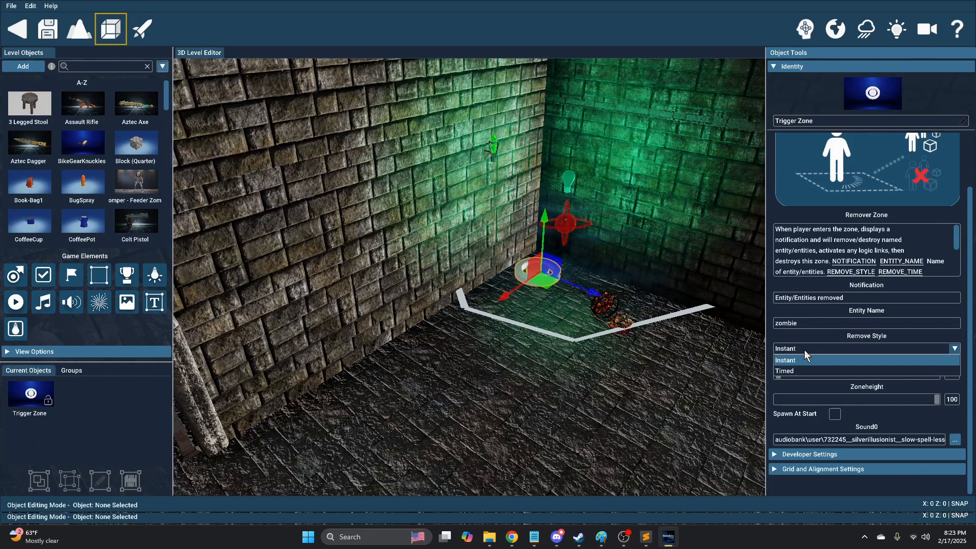
click(803, 358)
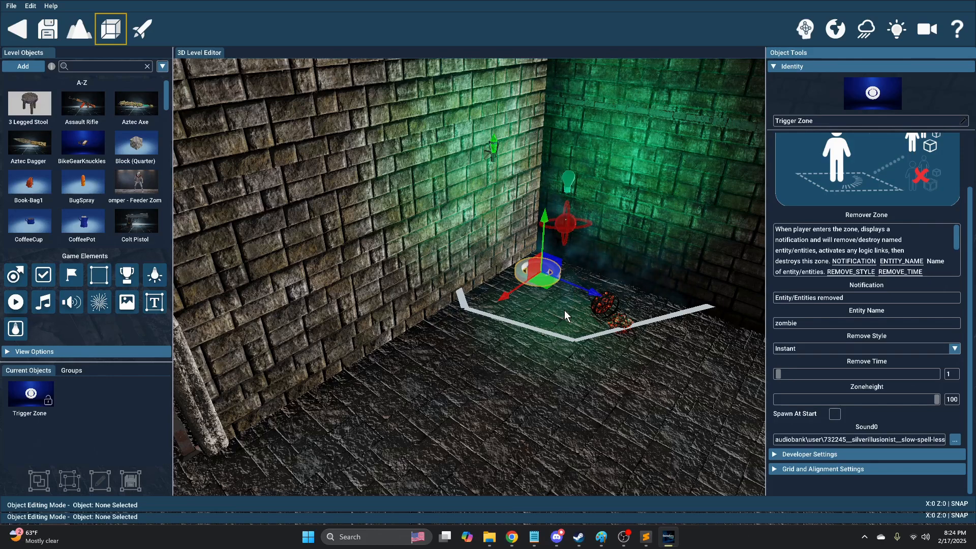
right_drag(518, 343, 546, 316)
right_drag(523, 250, 554, 280)
click(568, 280)
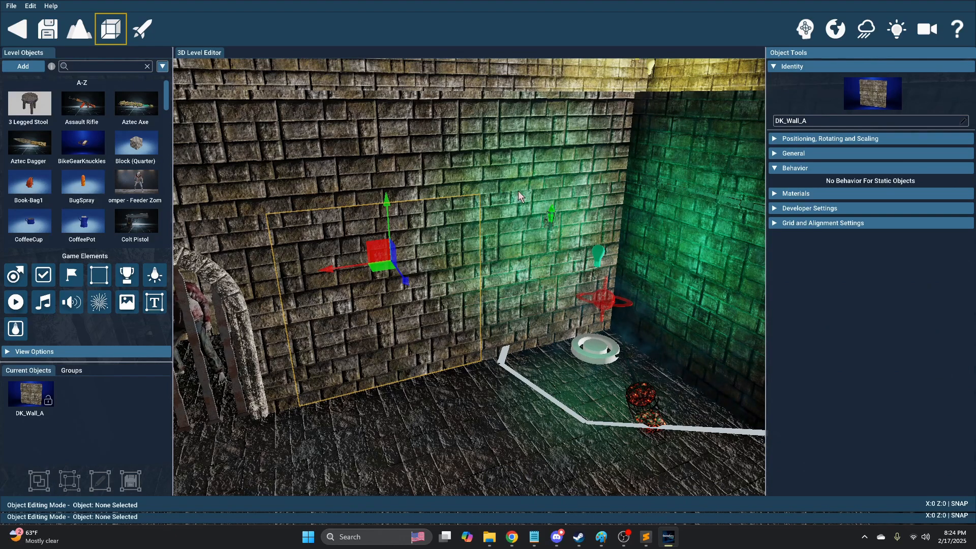
right_drag(508, 203, 507, 202)
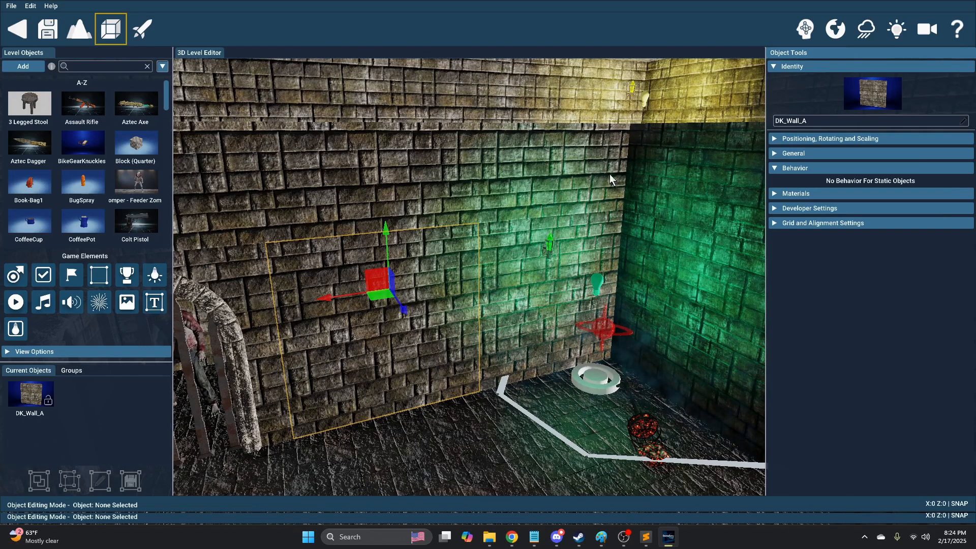
right_drag(557, 191, 458, 166)
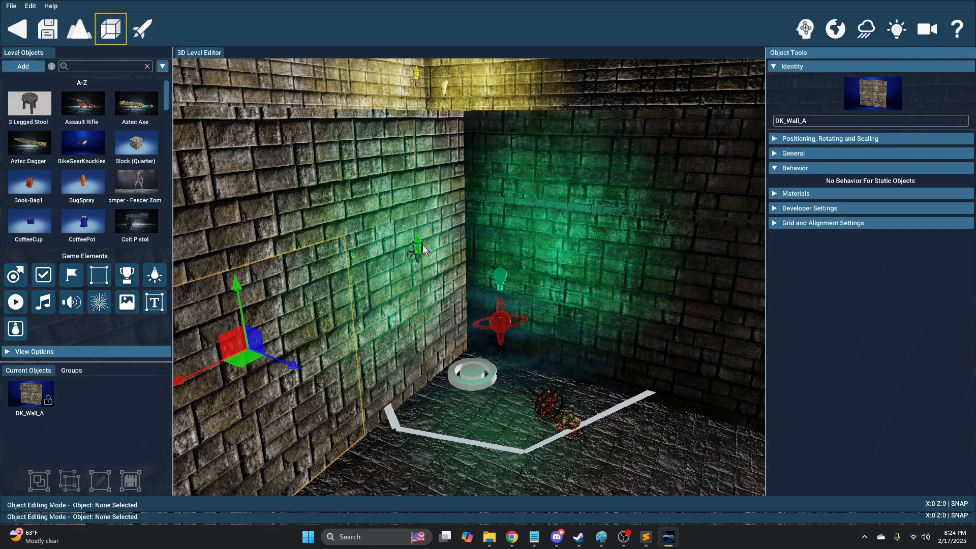
click(465, 368)
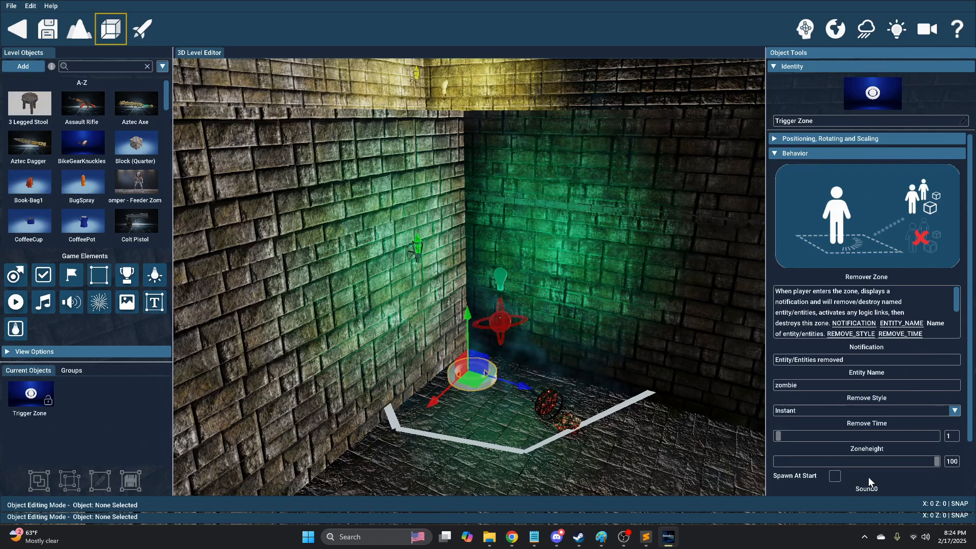
scroll(869, 477, down, 2)
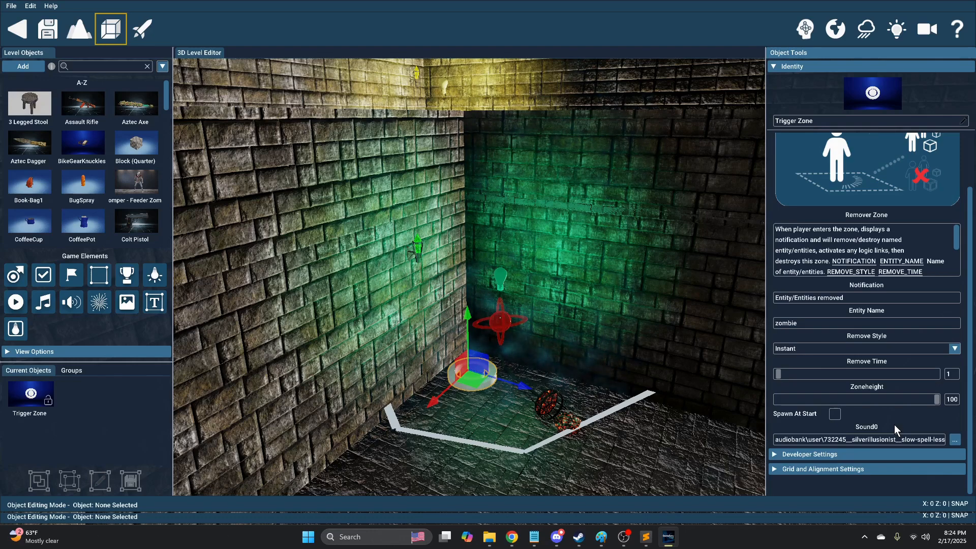
click(707, 467)
right_drag(708, 468, 632, 427)
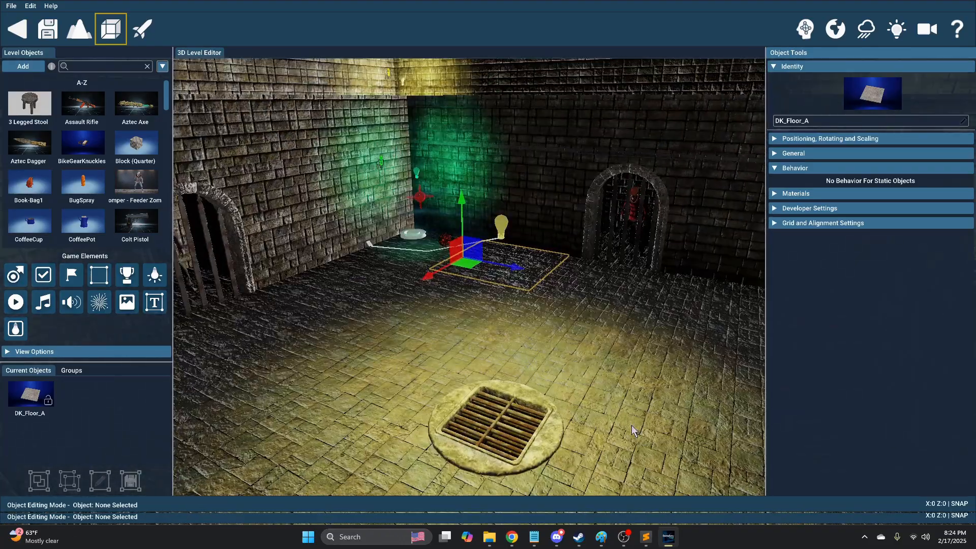